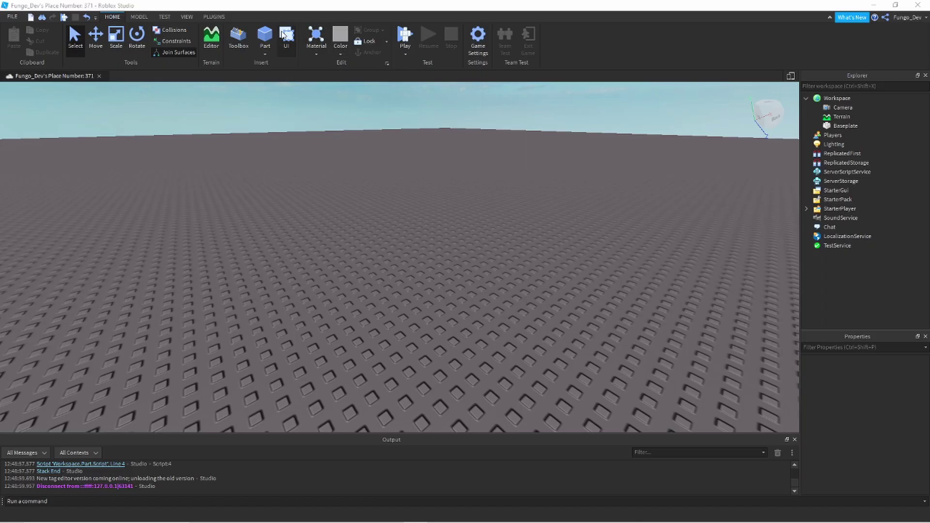
Step: Insert a new block part, focus the camera on it, and start resizing it
left_click(266, 40)
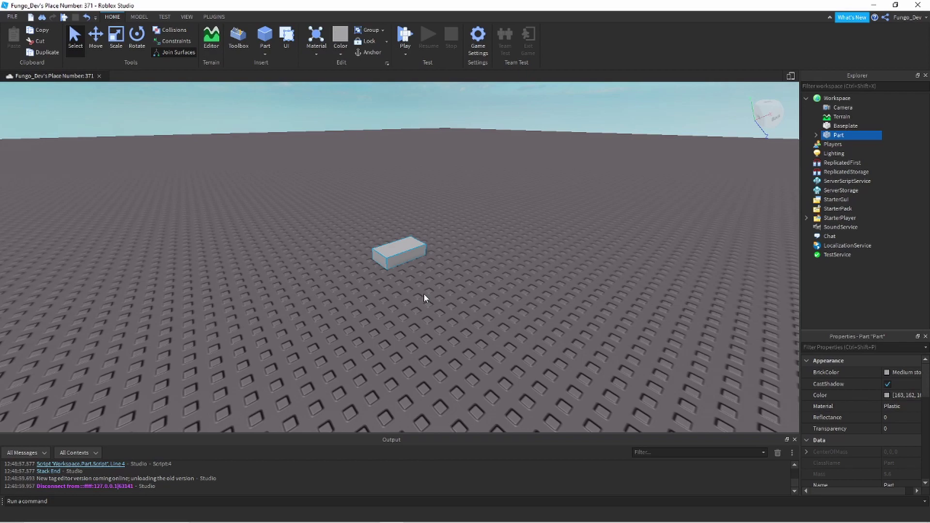
key("f")
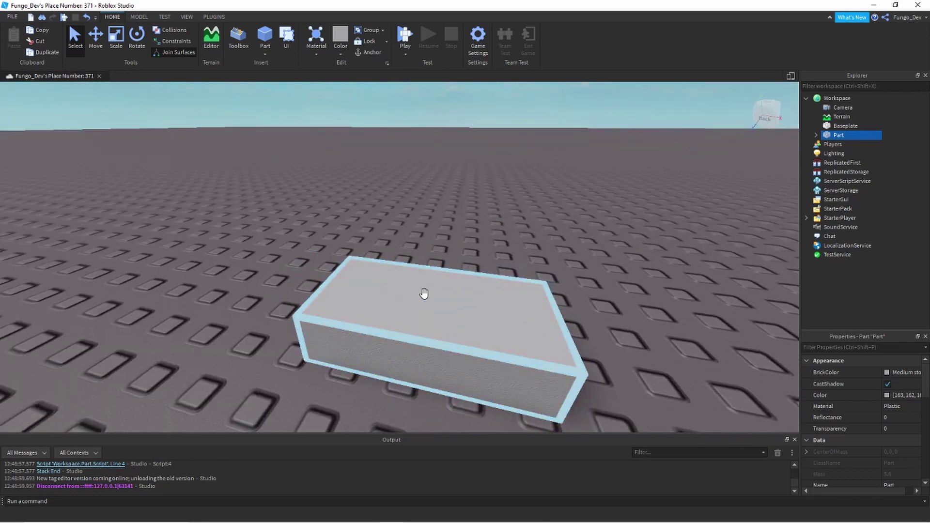
left_click(115, 41)
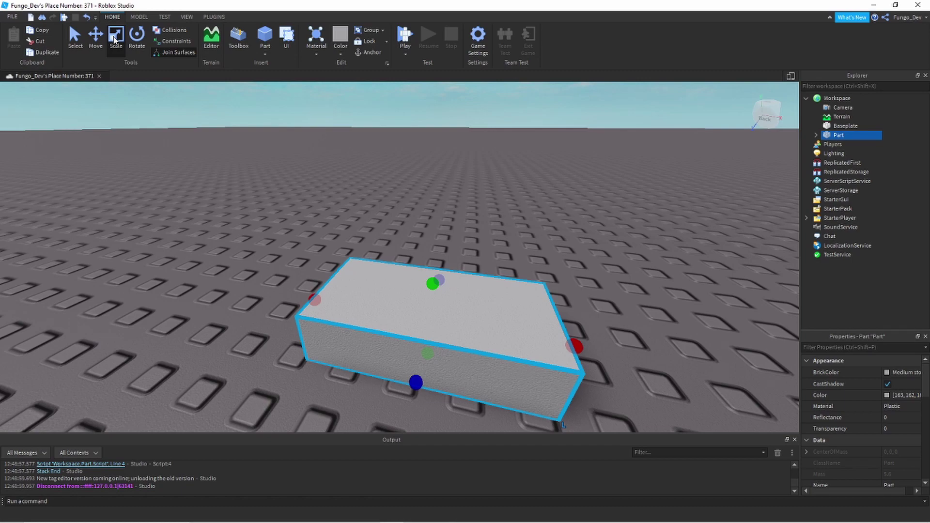
scroll(429, 276, "down", 5)
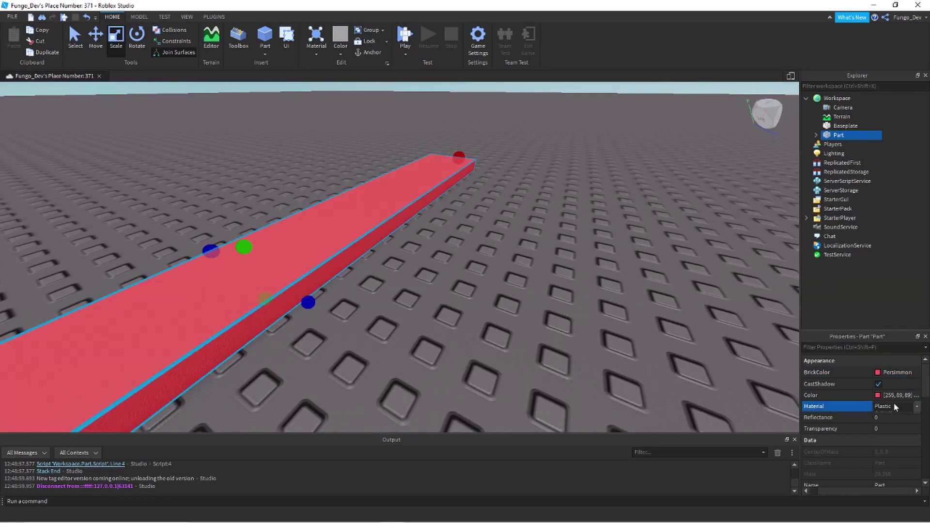
scroll(890, 465, "down", 2)
Step: Make the long slab Persimmon Neon at 0.1 transparency and reselect the Part
left_click(882, 481)
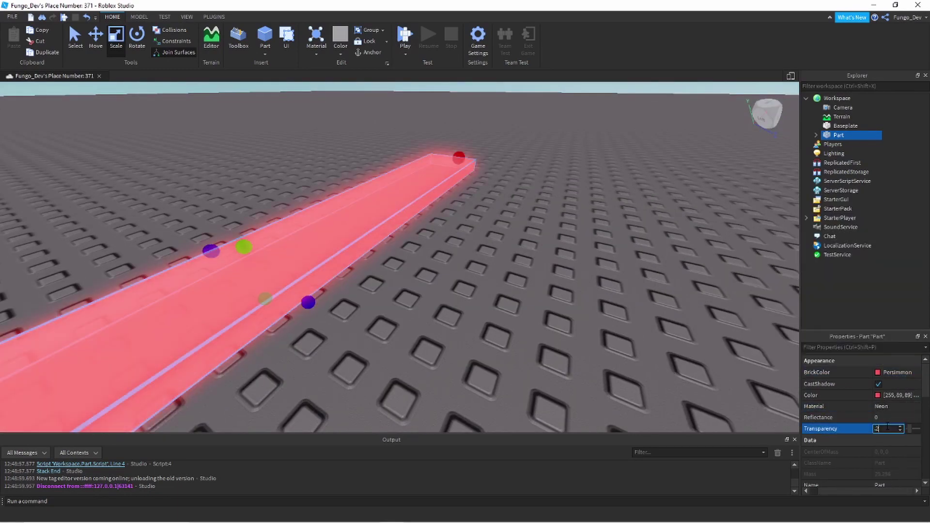
left_click(635, 304)
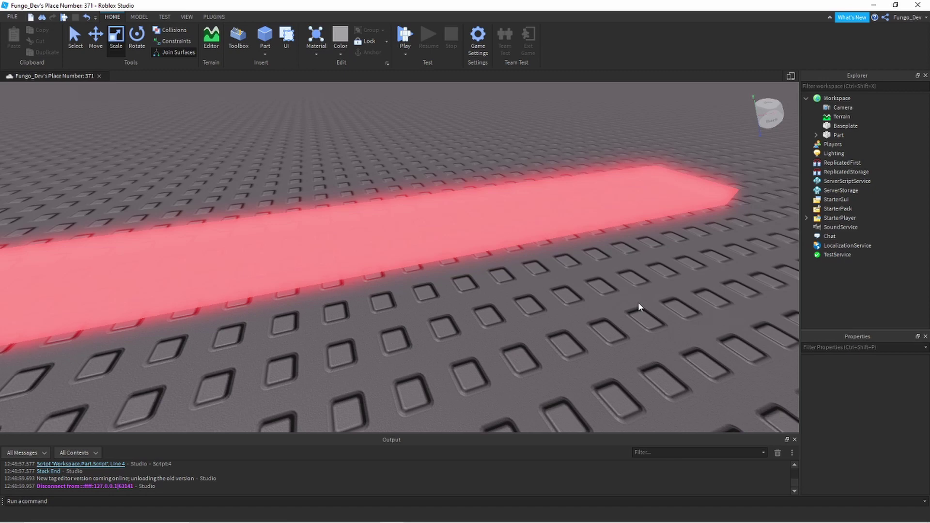
key("a")
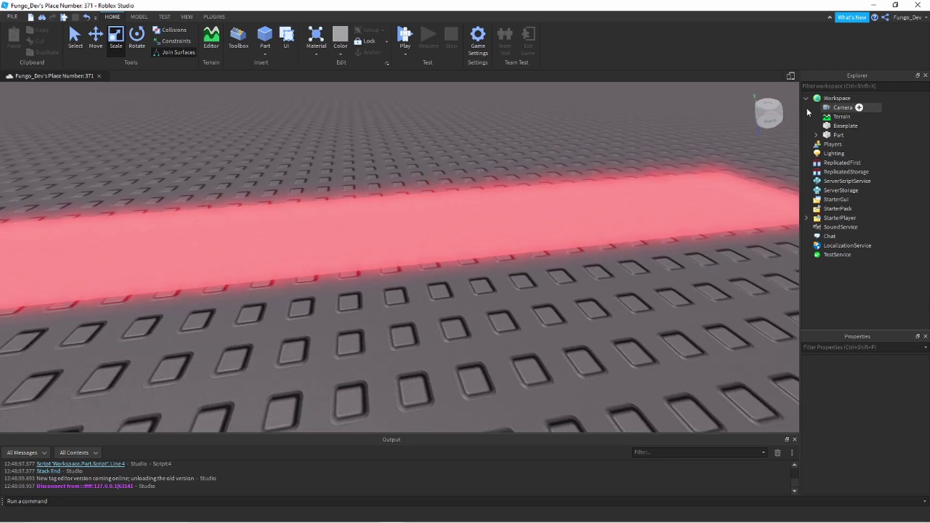
left_click(839, 135)
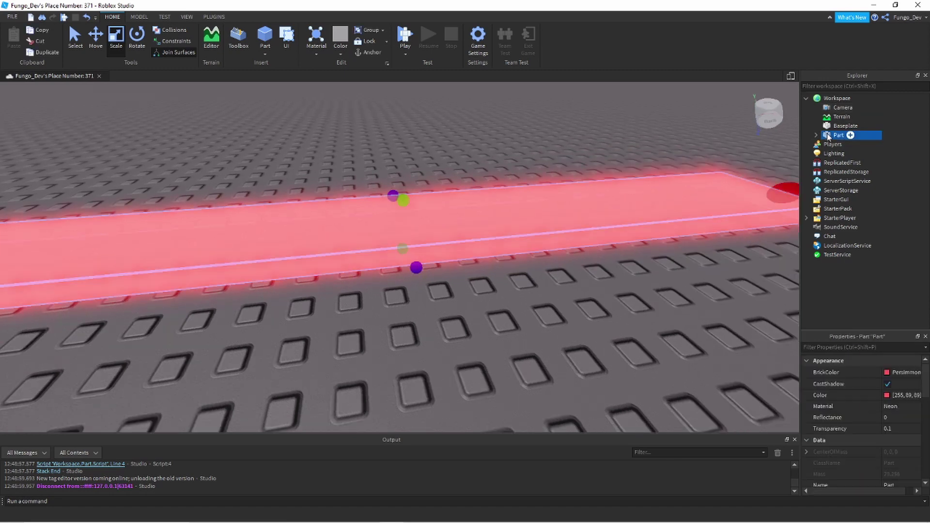
left_click(852, 136)
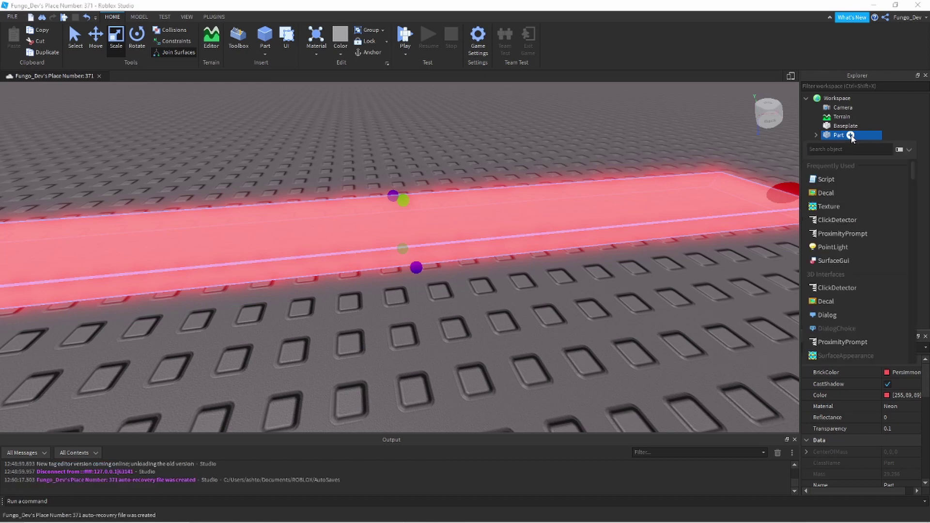
Step: Add a Script to the Part with a Touched handler that sets Humanoid Health to 0
left_click(841, 179)
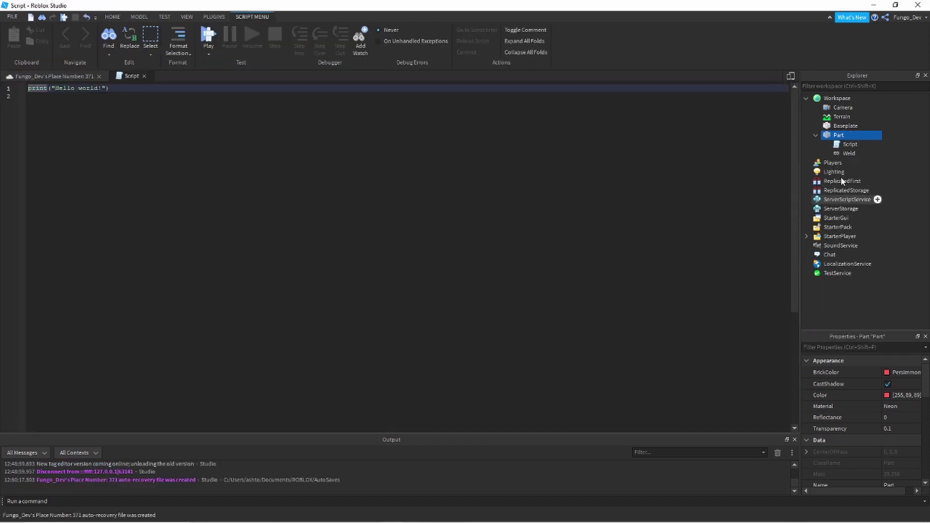
left_click(403, 191)
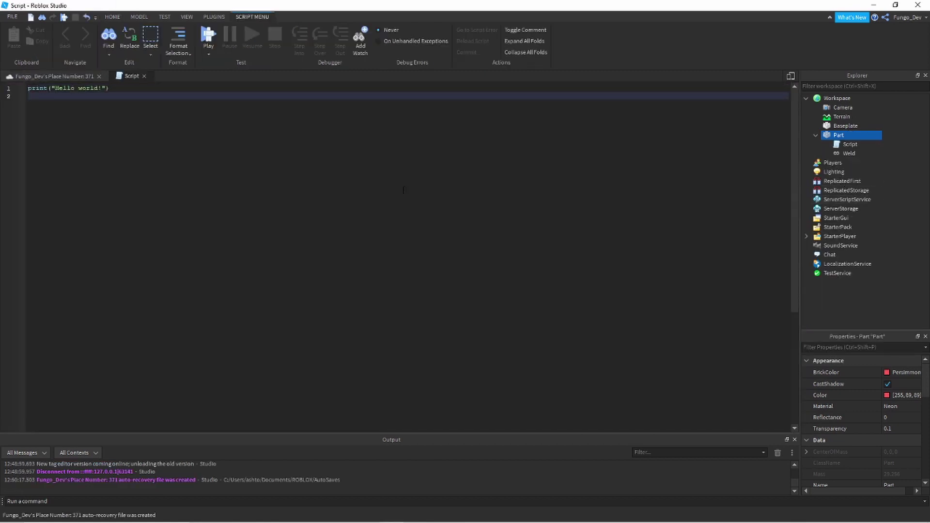
key("ctrl+a")
type("script.Parent.Touched:Connect(function(touchedPart)  end)")
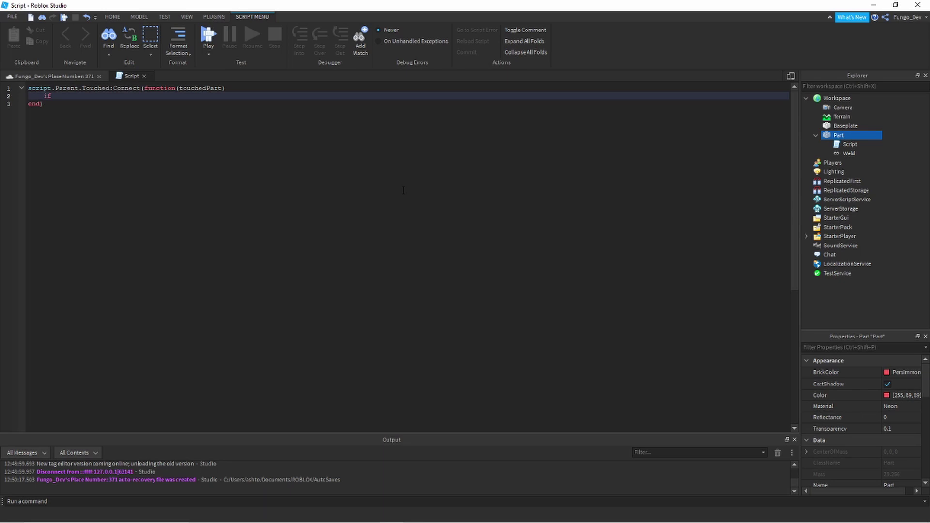
type("game.Players:GetPlayerFromCharacter(touchedPart.Parent) then")
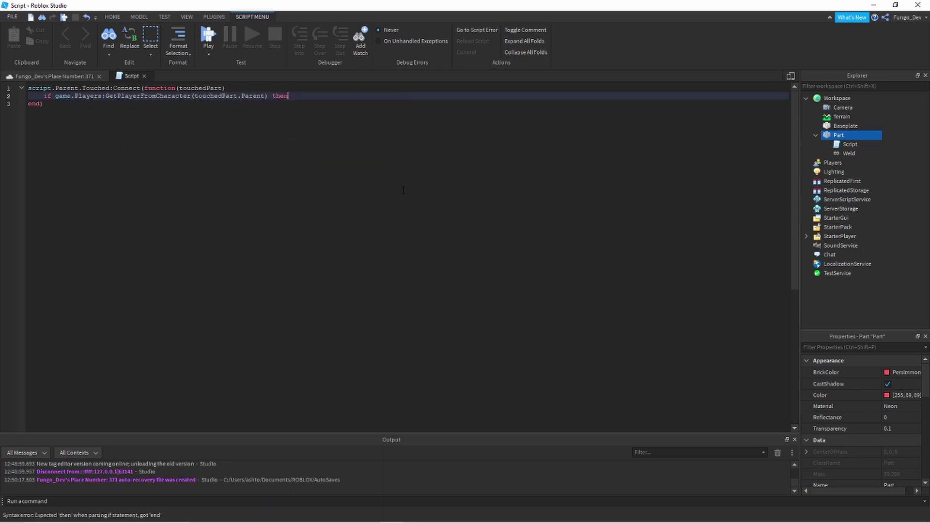
key("Return")
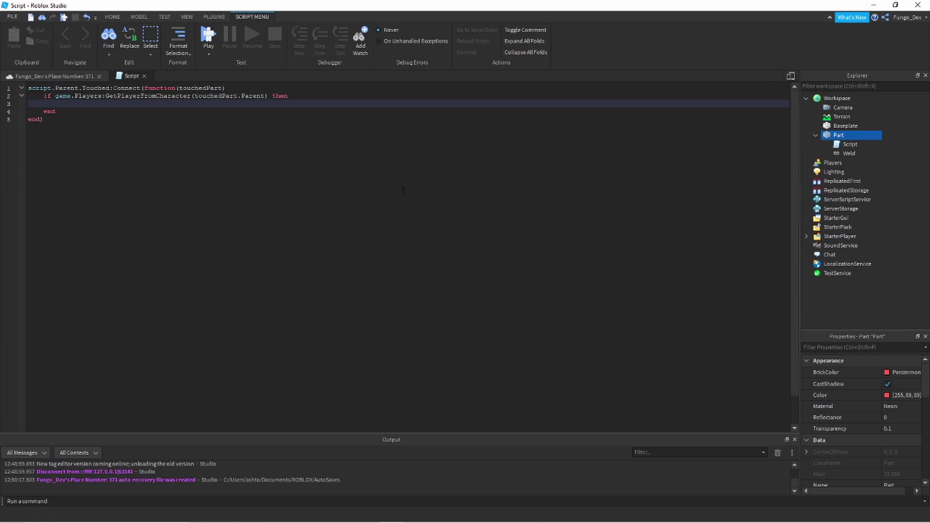
type("local Humanoid = touchedPart.Parent:")
type("WaitForChild(\"Humanoid\")")
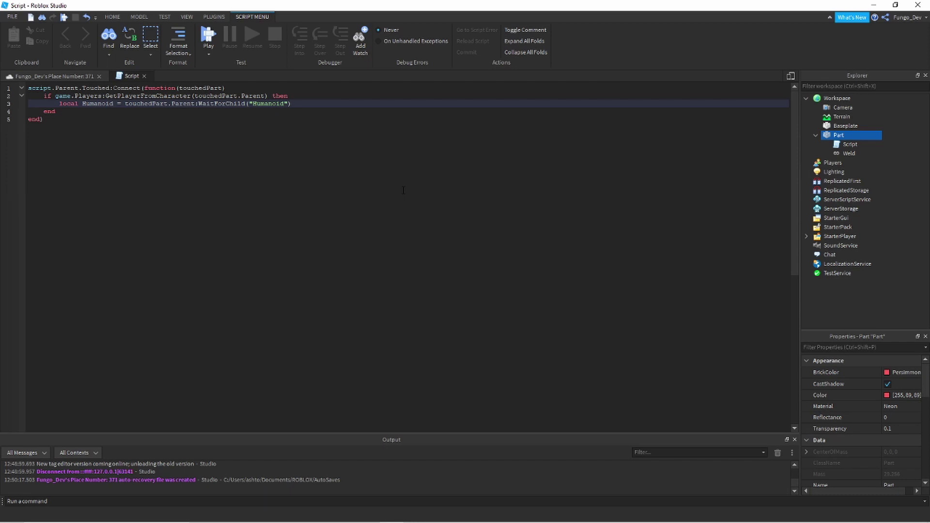
key("Return")
type("Humanoid.Health = 0")
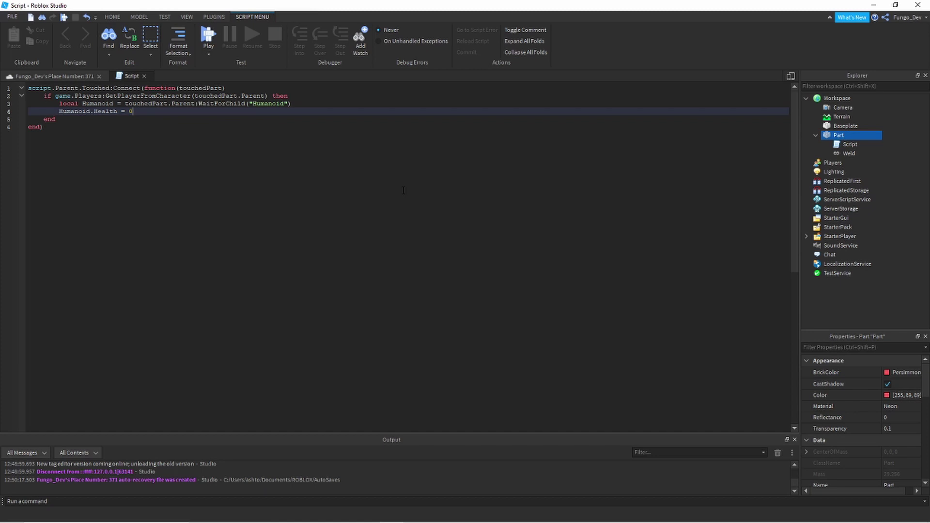
Step: Back in the 3D scene, playtest and walk the avatar with W and D onto the neon strip
left_click(51, 76)
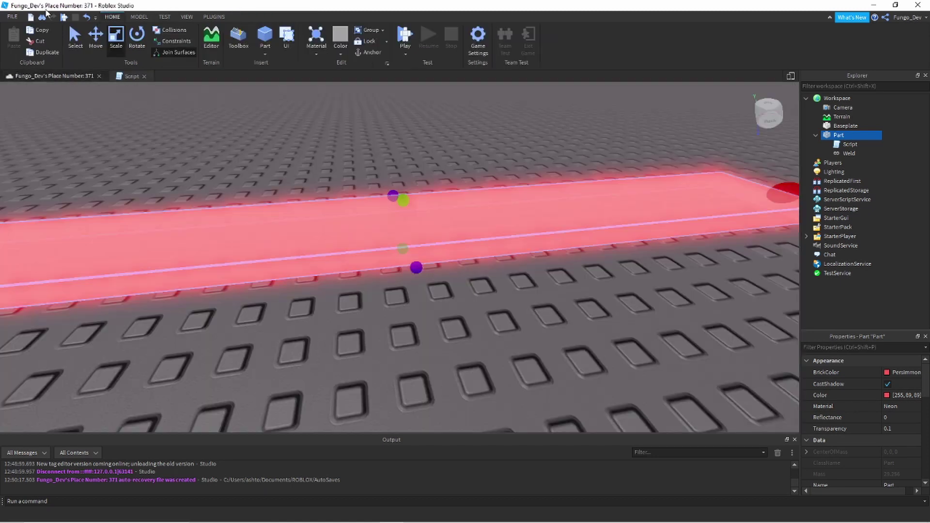
left_click(64, 16)
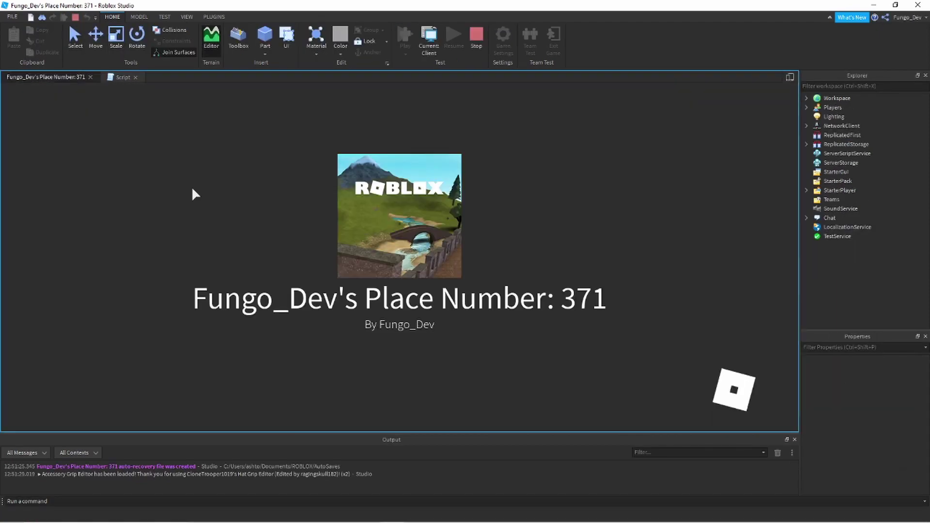
key("w")
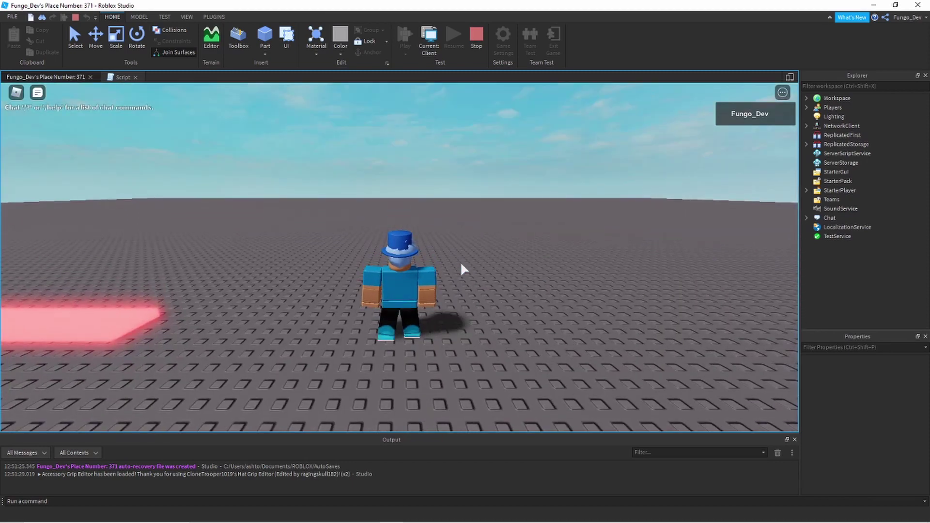
key("d")
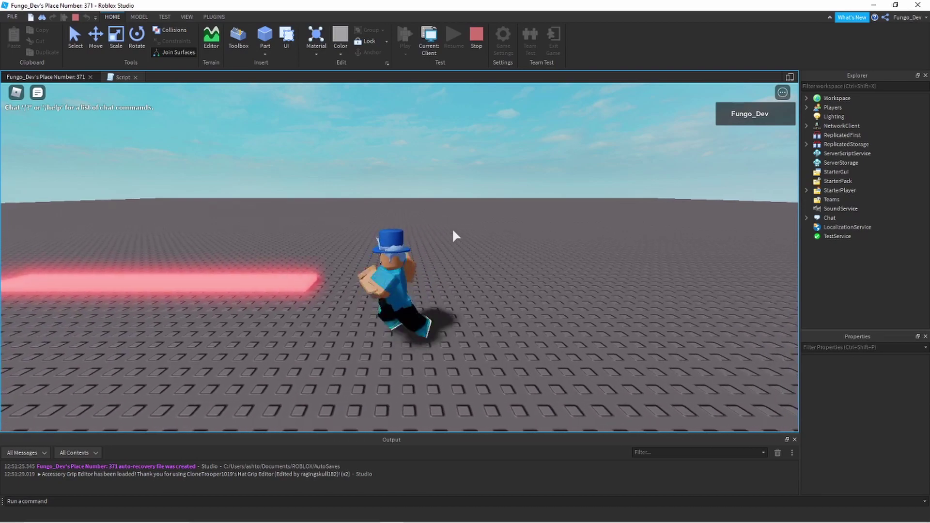